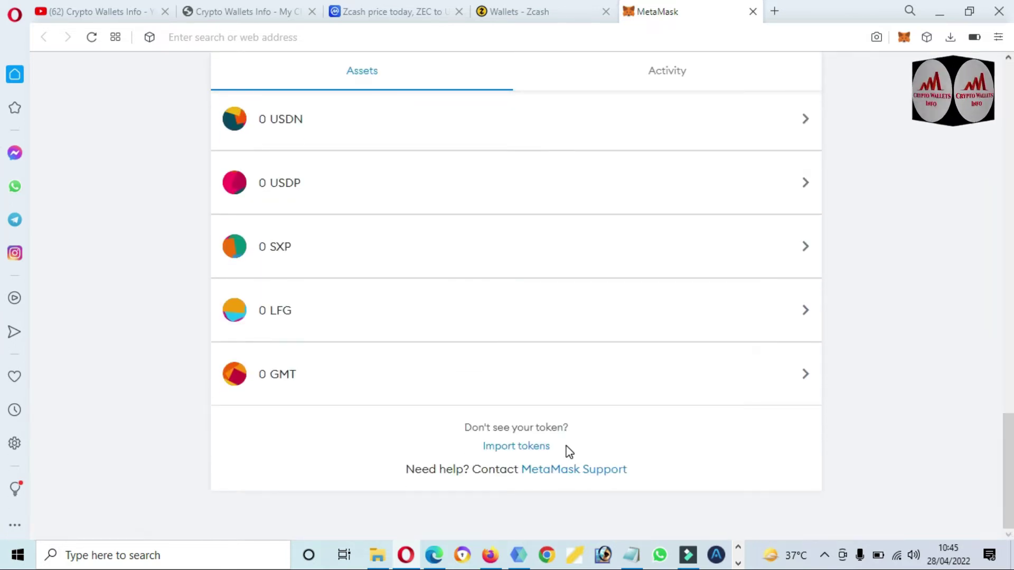
# Scroll the MetaMask Assets list to the bottom, past zero-balance USDN, USDP, SXP, LFG and GMT
pyautogui.moveTo(563, 449); pyautogui.dragTo(481, 452)
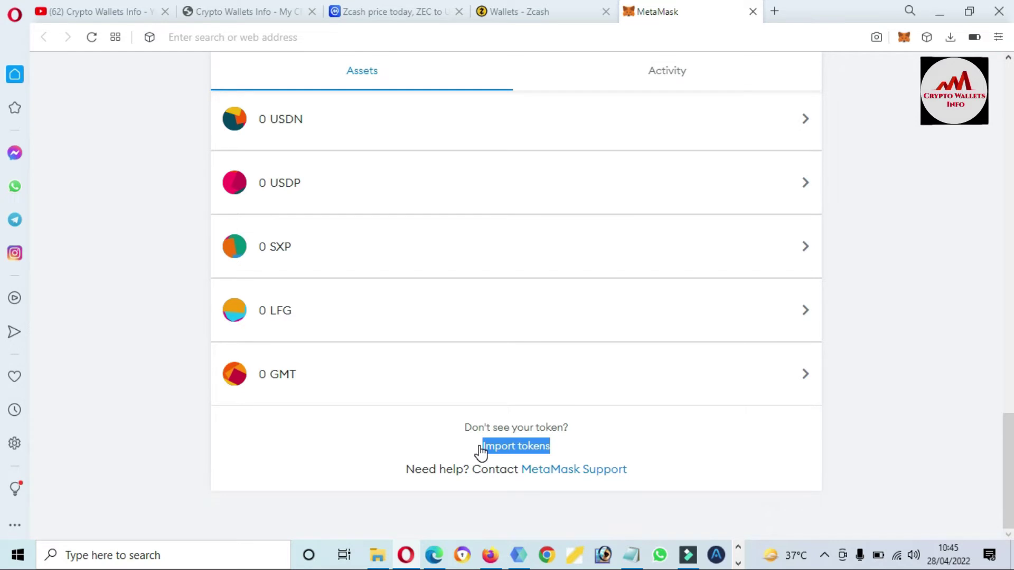
# Open MetaMask's Import Tokens custom-token form and focus its Token Contract Address field
pyautogui.moveTo(480, 452); pyautogui.dragTo(570, 446)
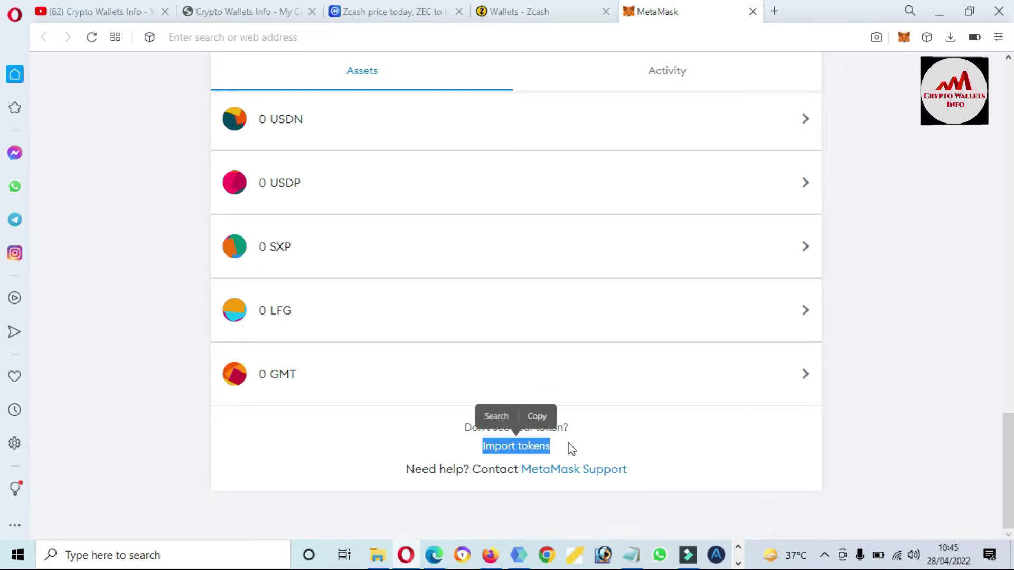
pyautogui.click(534, 446)
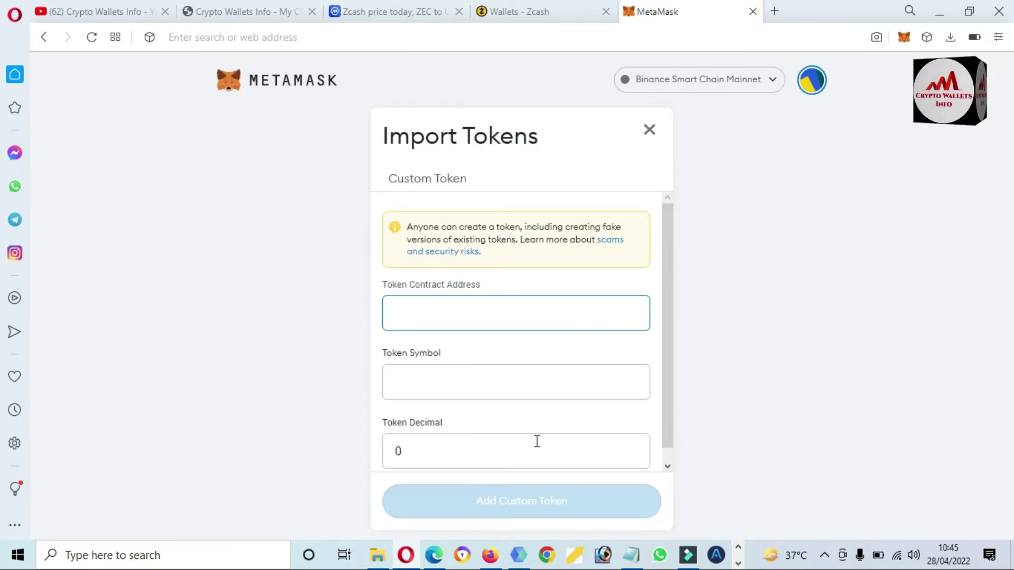
pyautogui.click(440, 307)
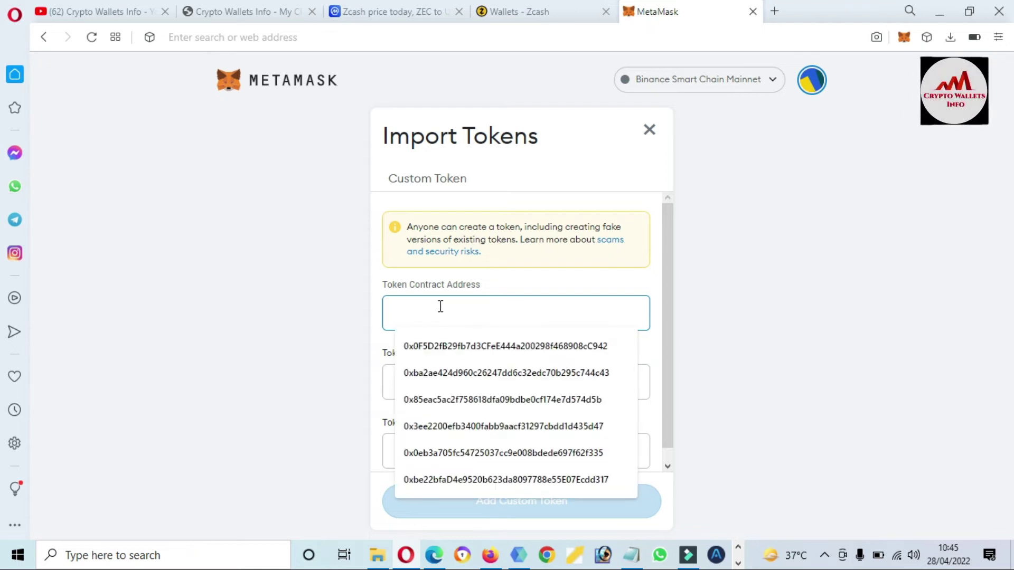
pyautogui.click(285, 320)
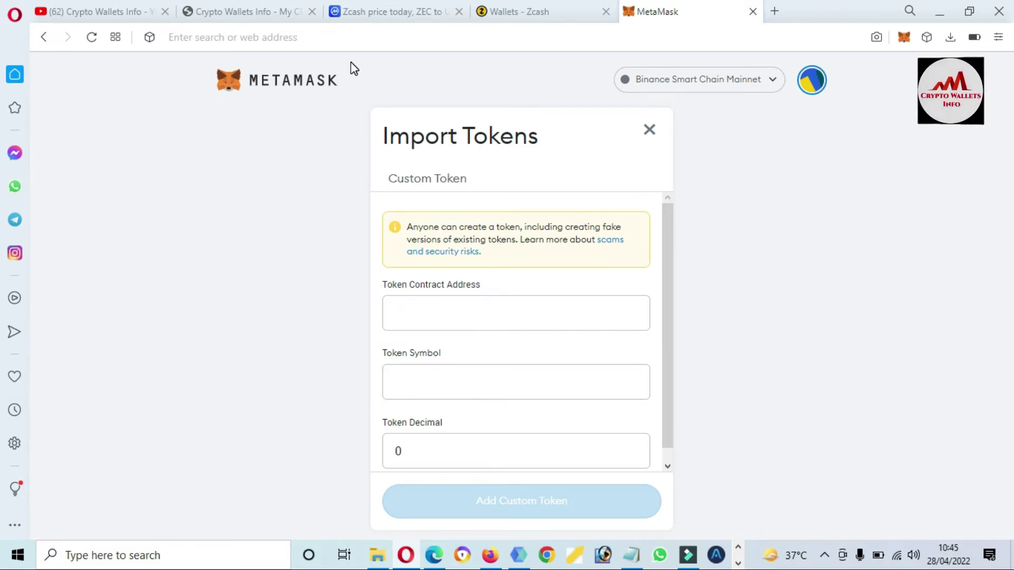
pyautogui.click(366, 16)
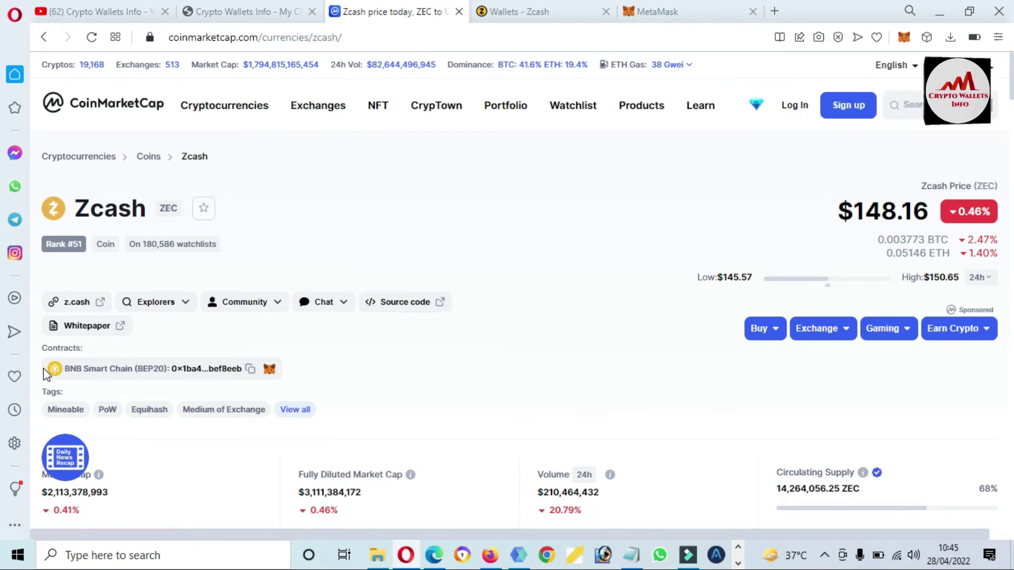
# Follow CoinMarketCap's Zcash BNB Smart Chain (BEP20) contract link to BscScan
pyautogui.moveTo(45, 370); pyautogui.dragTo(143, 368)
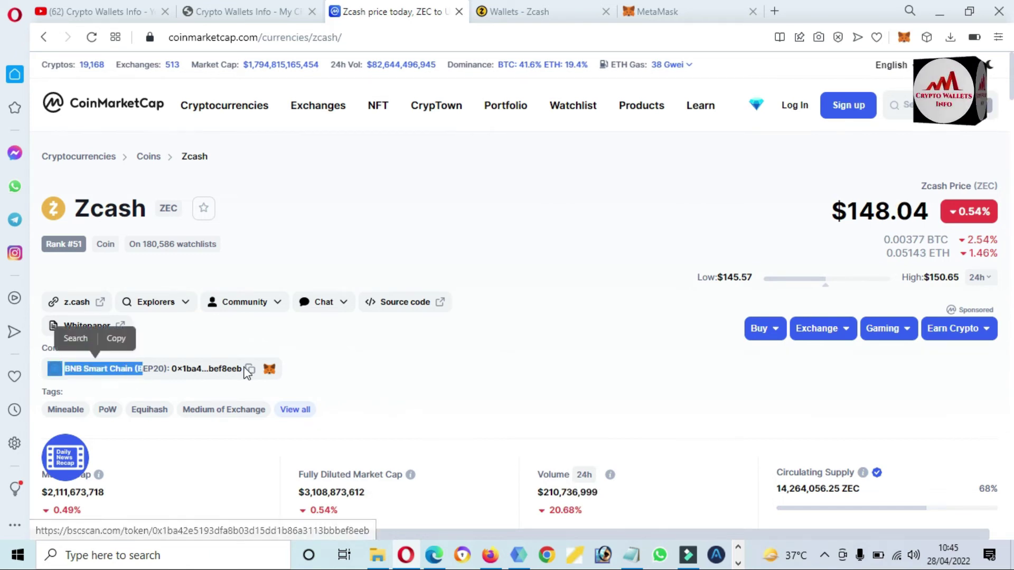
pyautogui.click(203, 368)
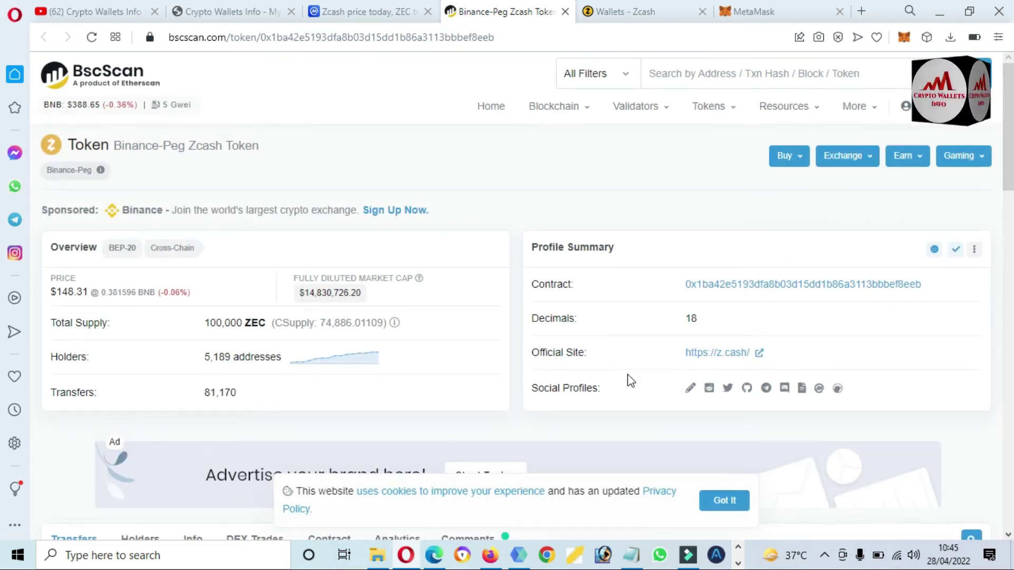
# Copy the Binance-Peg Zcash Token contract address from BscScan's Profile Summary
pyautogui.moveTo(683, 285); pyautogui.dragTo(964, 287)
pyautogui.click(964, 287)
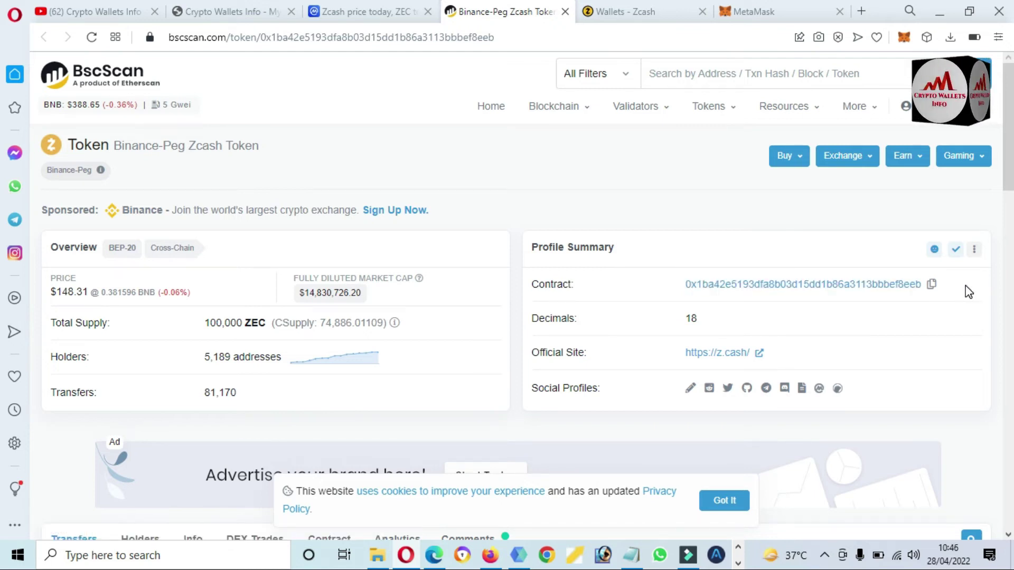
pyautogui.click(932, 285)
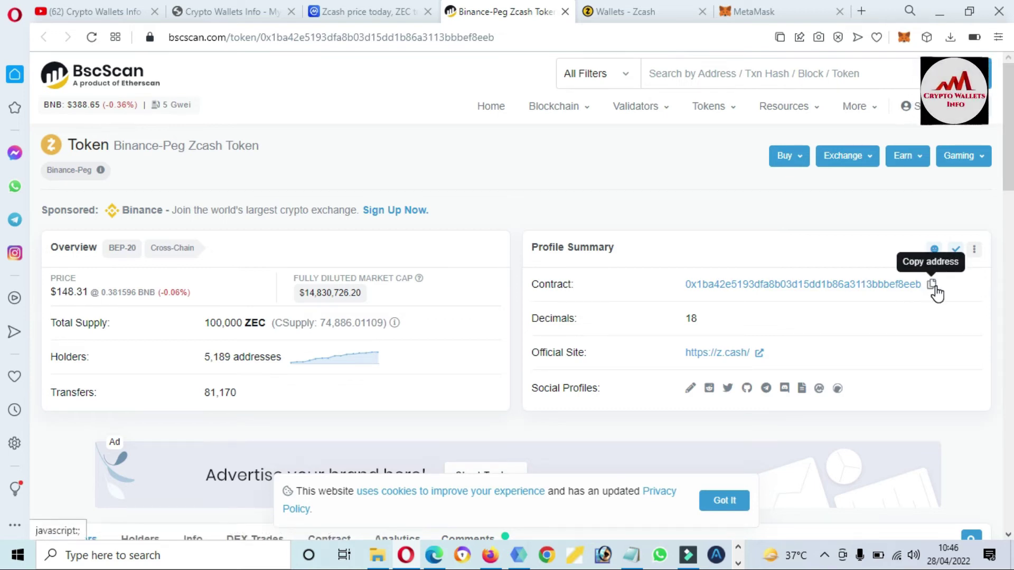
pyautogui.click(633, 12)
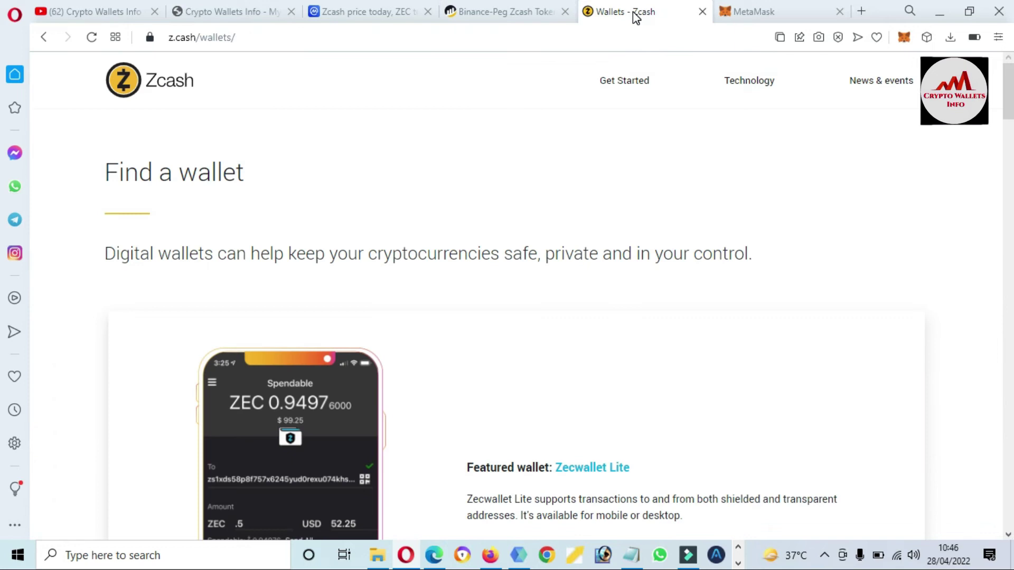
# Paste the Zcash contract address into MetaMask so symbol ZEC and 18 decimals auto-fill
pyautogui.click(777, 10)
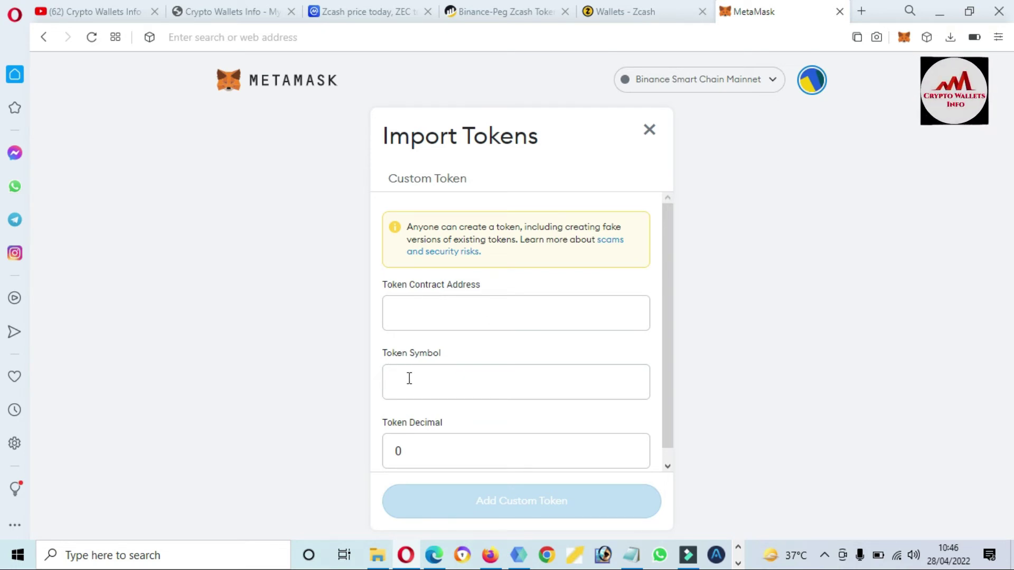
pyautogui.click(451, 308)
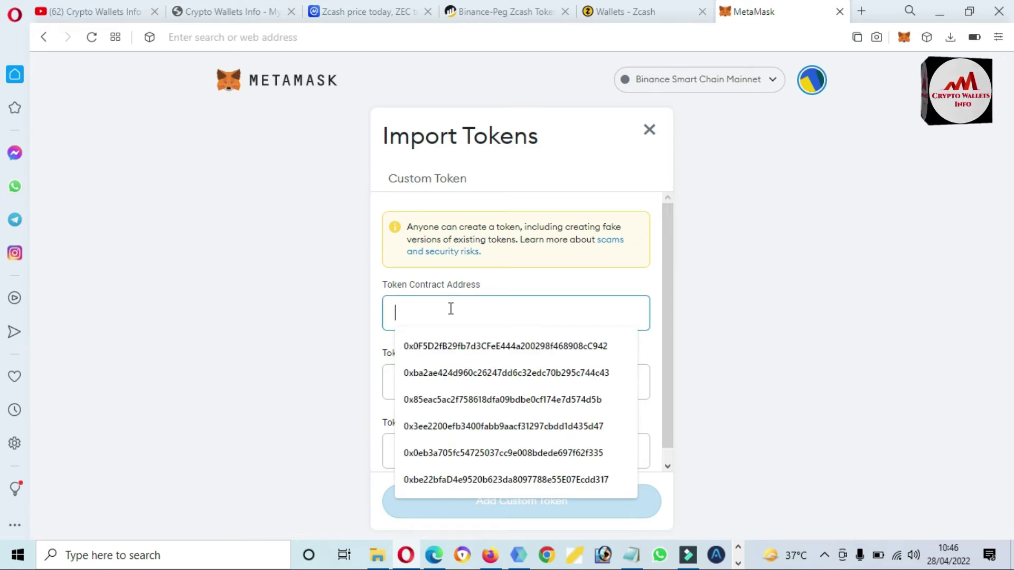
pyautogui.hotkey('ctrl', 'v')
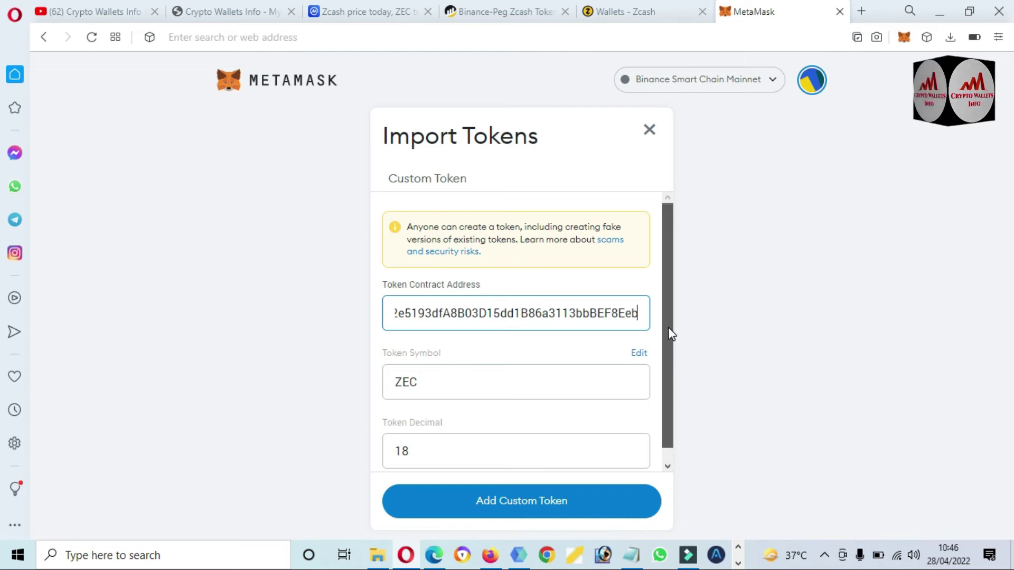
pyautogui.moveTo(670, 334); pyautogui.dragTo(669, 371)
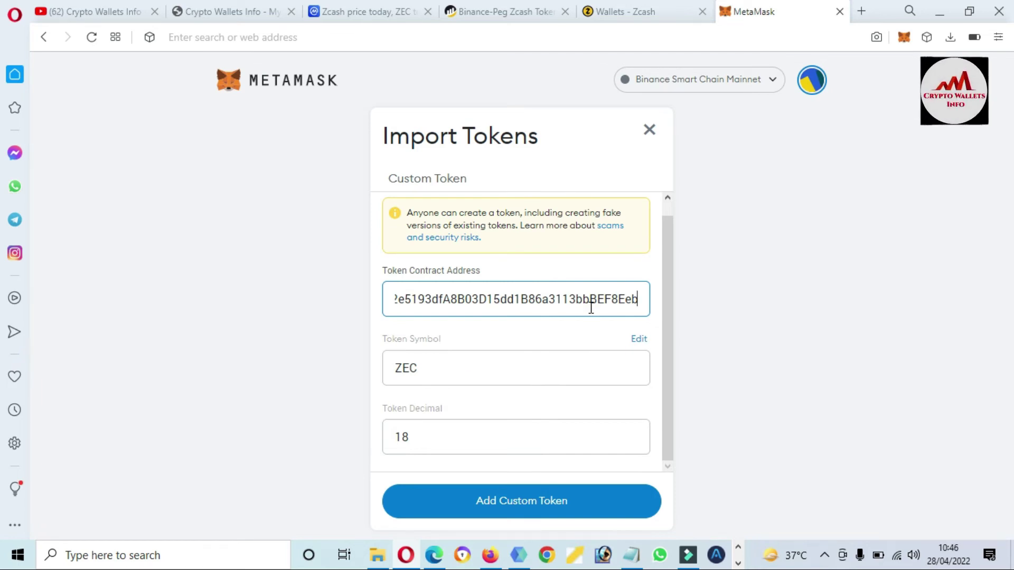
# Import ZEC as a custom token, then open its 0 ZEC asset page from Account 1's Assets
pyautogui.click(500, 511)
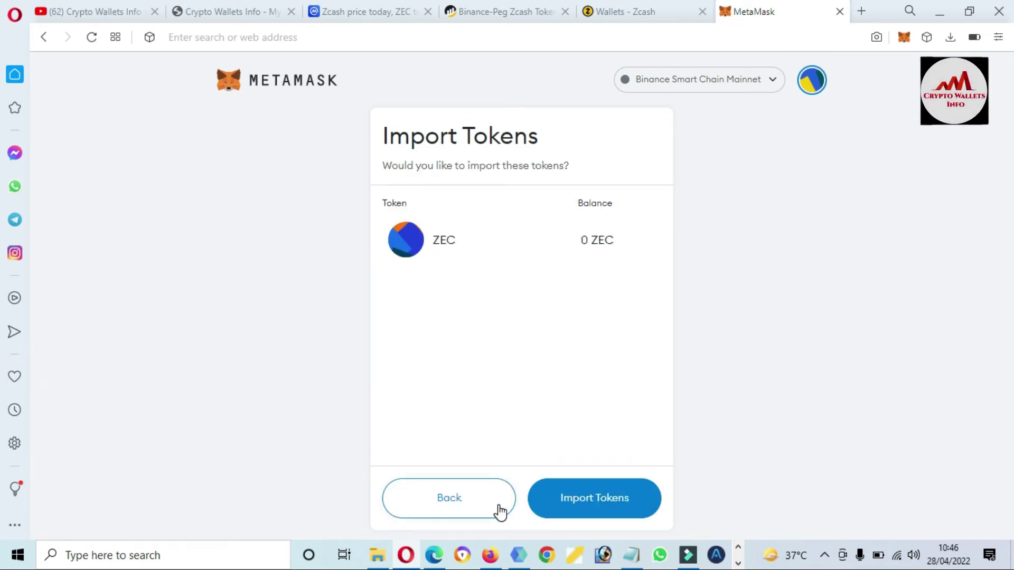
pyautogui.click(603, 497)
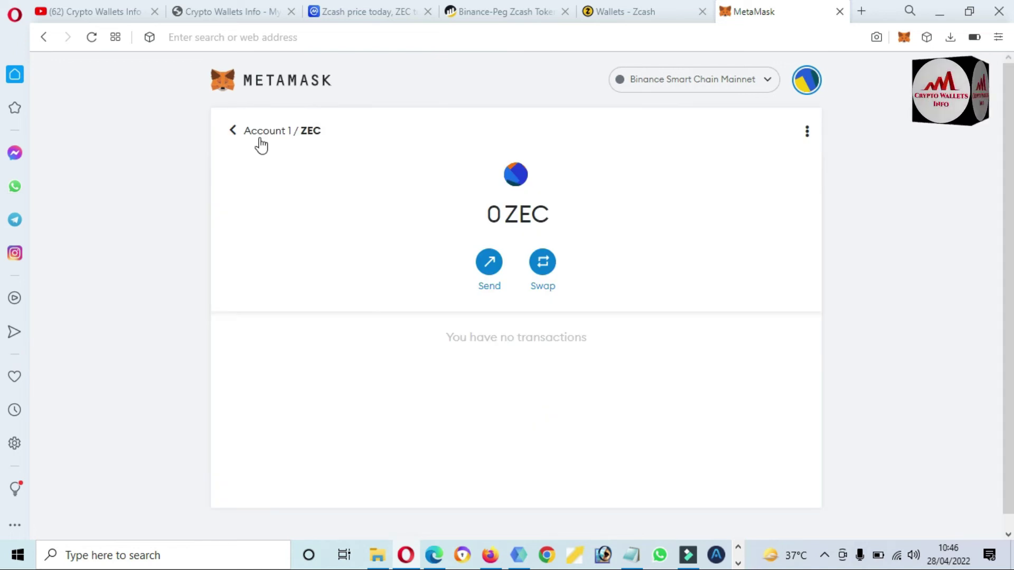
pyautogui.click(256, 133)
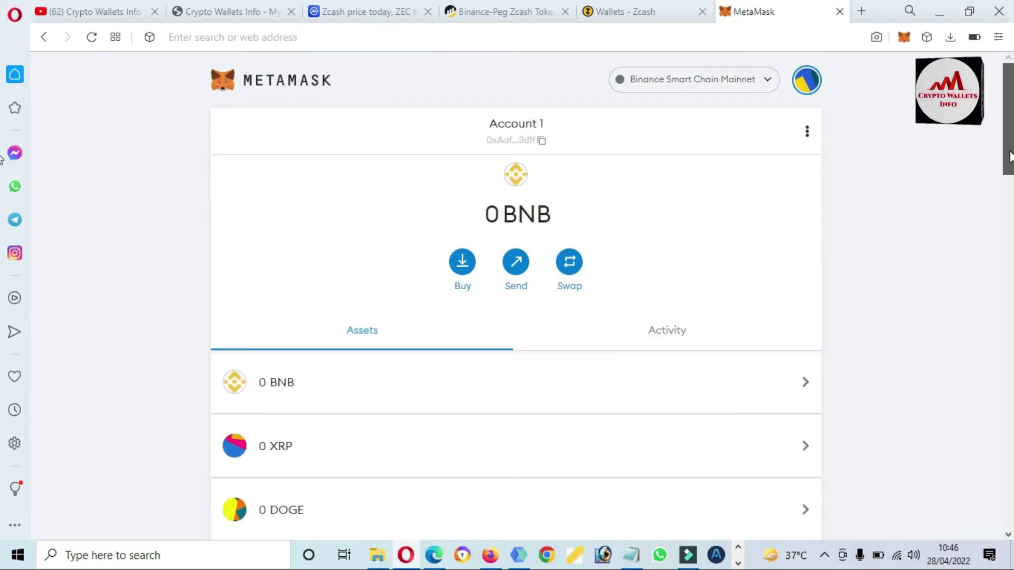
pyautogui.moveTo(1009, 138); pyautogui.dragTo(1008, 491)
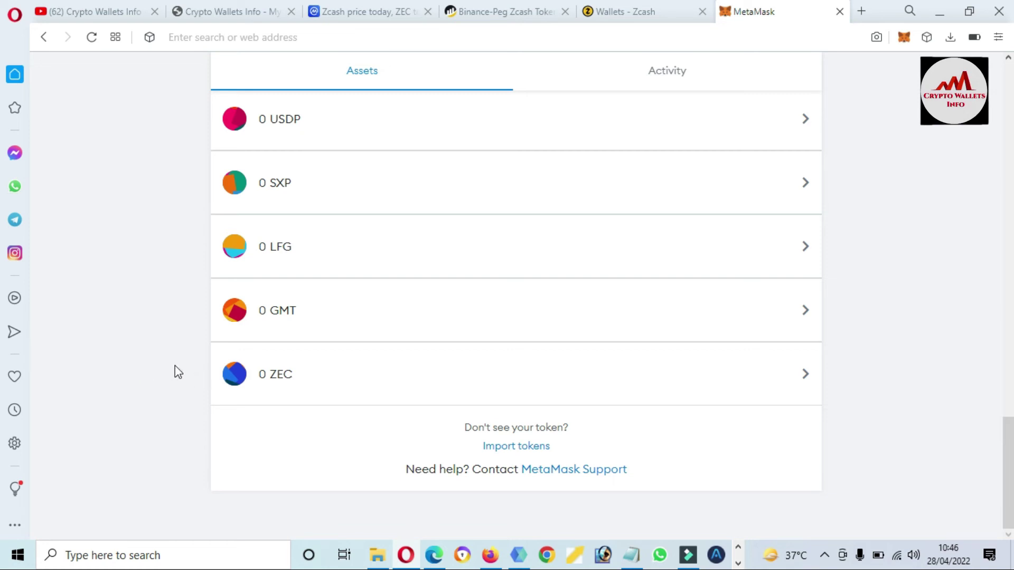
pyautogui.click(317, 380)
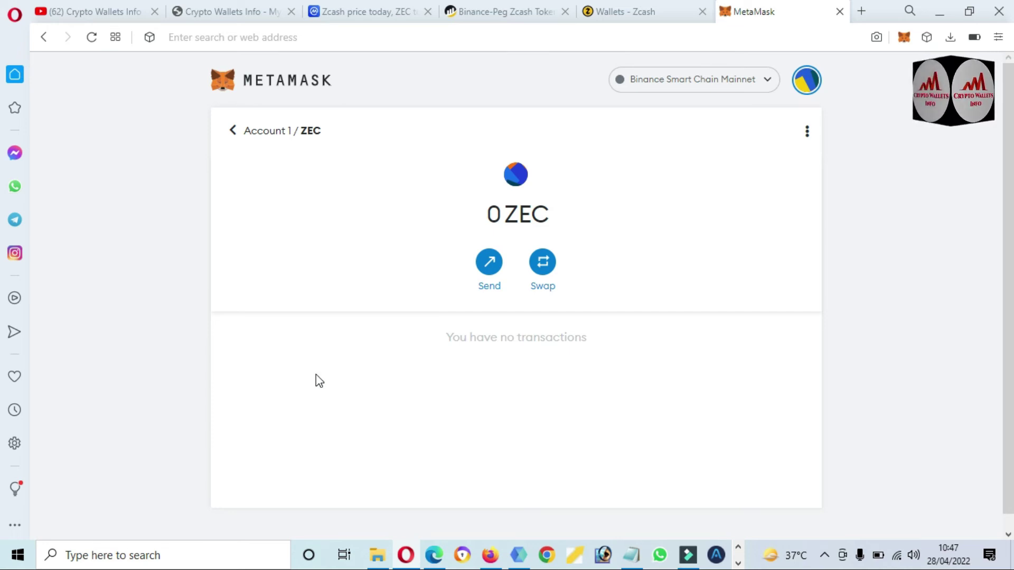
# Open Account 1's details from the ZEC asset options, showing its QR code and address
pyautogui.click(808, 132)
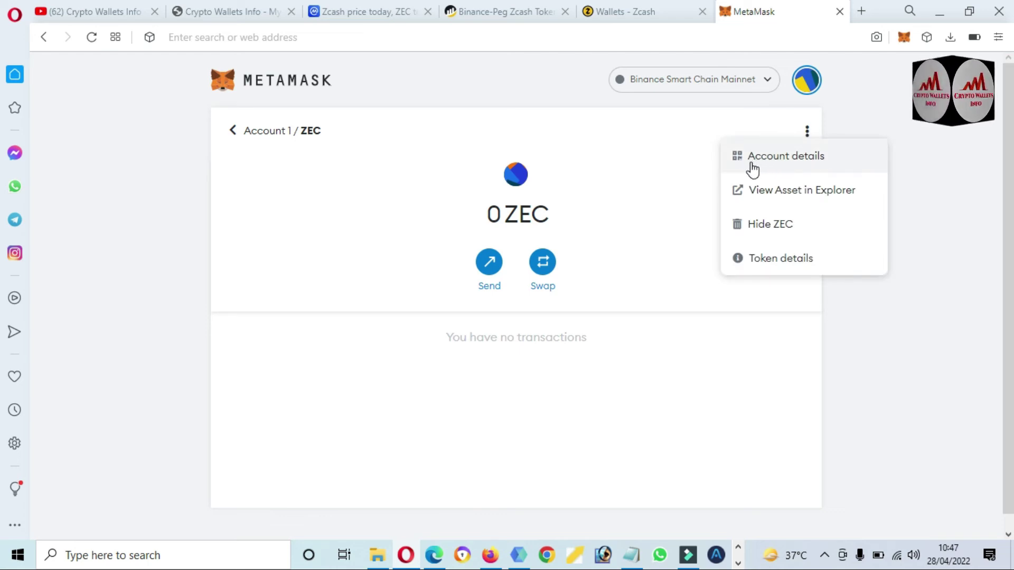
pyautogui.click(819, 165)
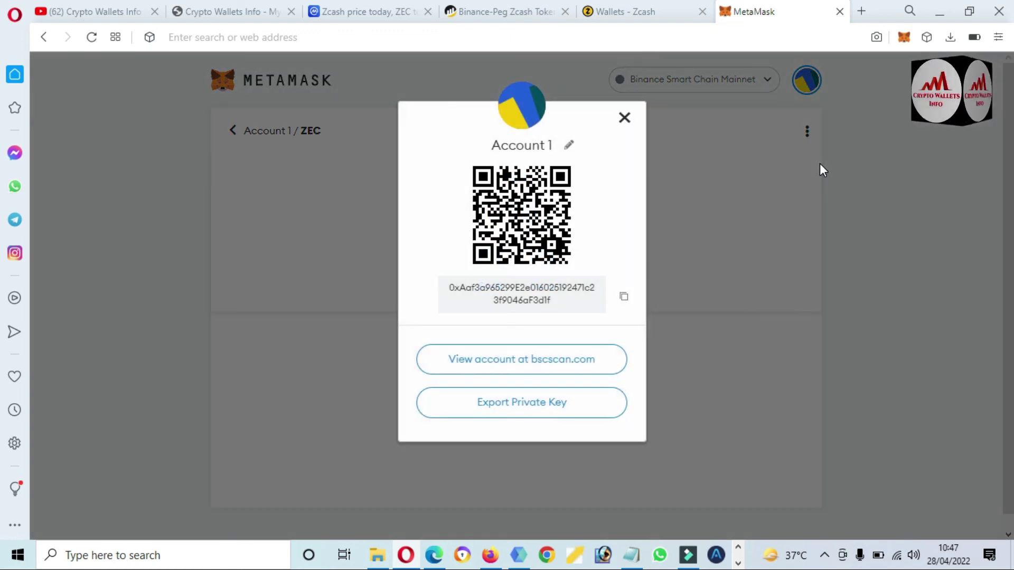
pyautogui.moveTo(552, 301); pyautogui.dragTo(447, 295)
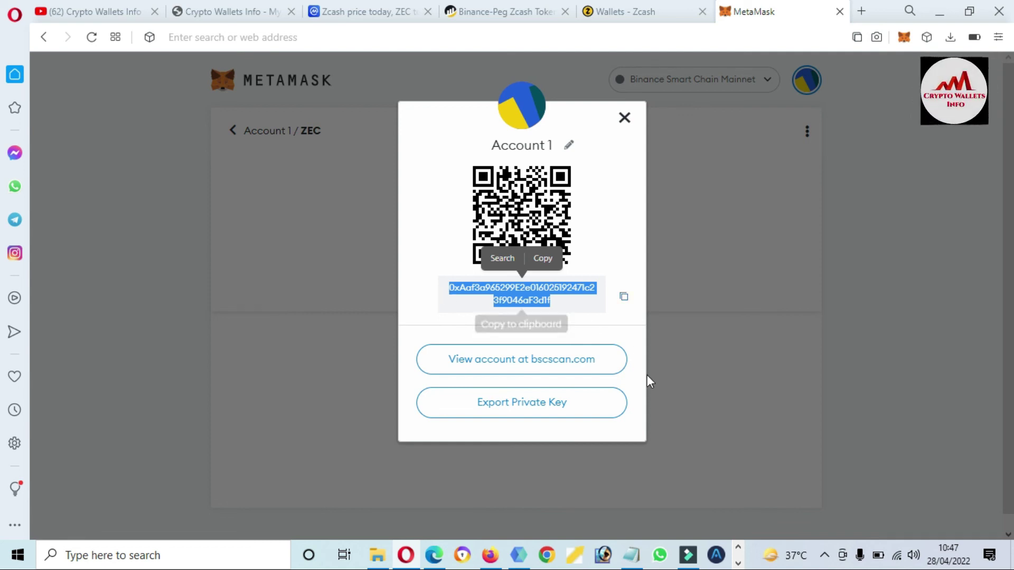
# Export Account 1's private key, confirming with the MetaMask wallet password
pyautogui.click(510, 411)
pyautogui.click(484, 271)
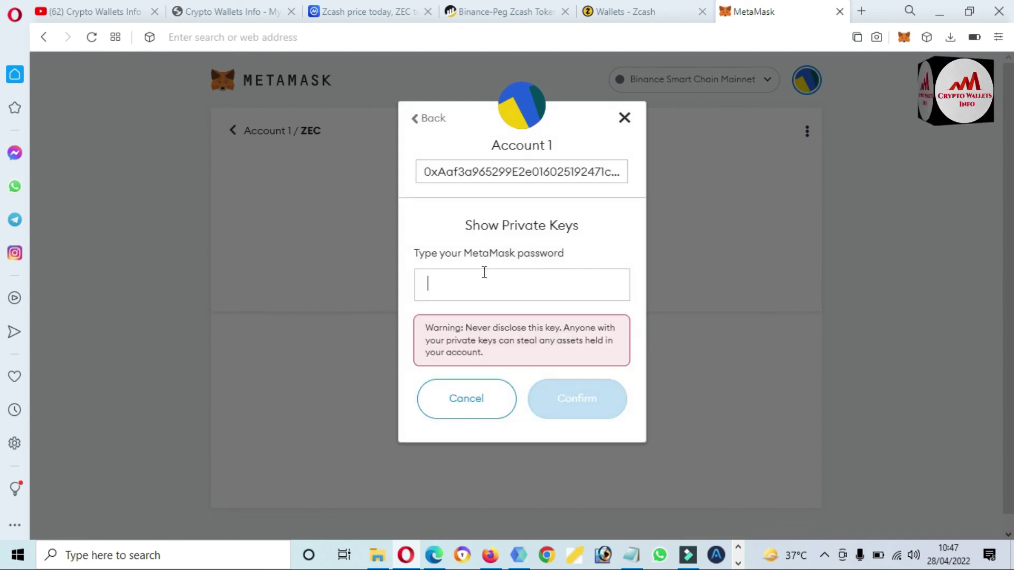
pyautogui.write('•••••')
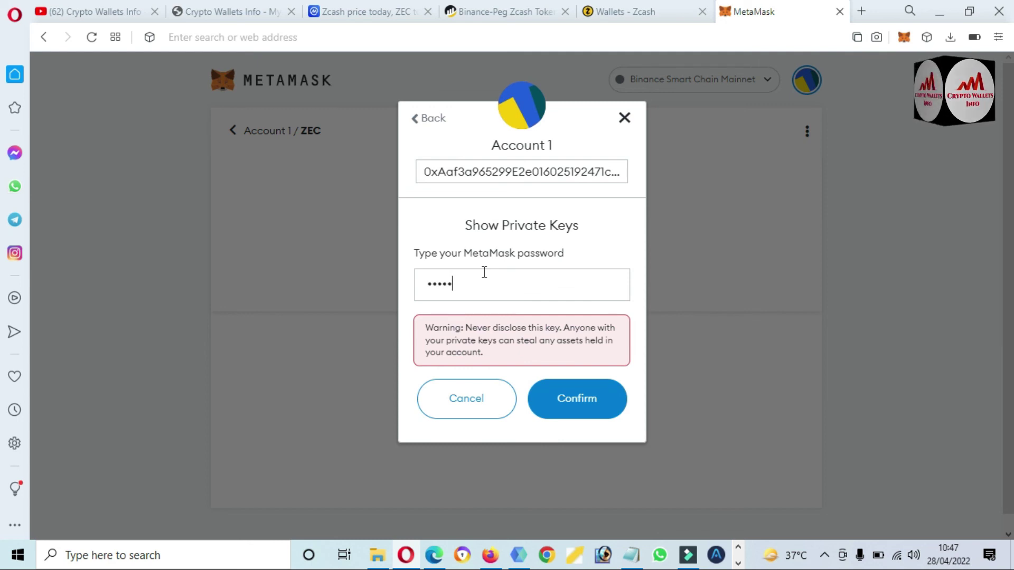
pyautogui.write('•••••')
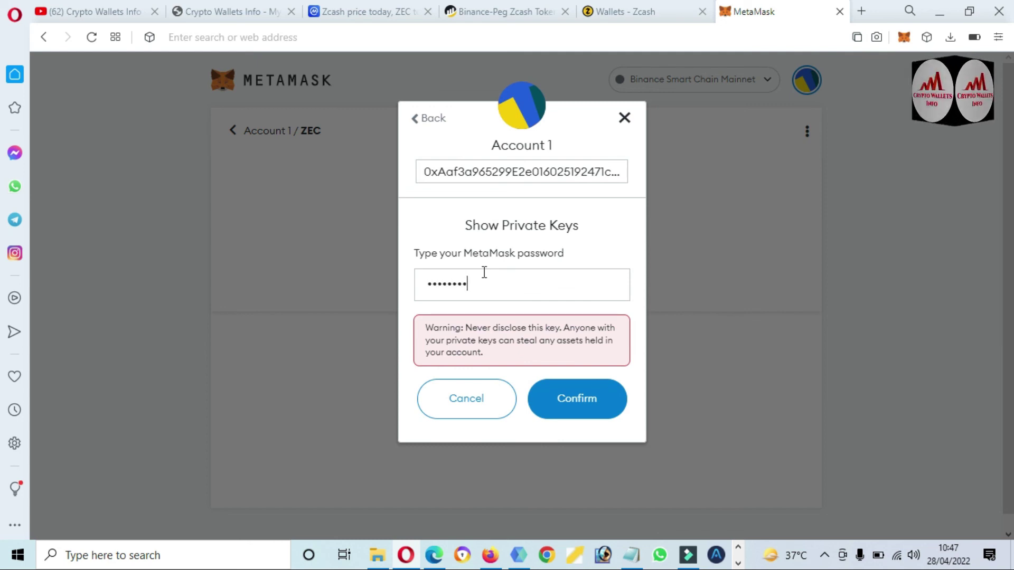
pyautogui.write('•••')
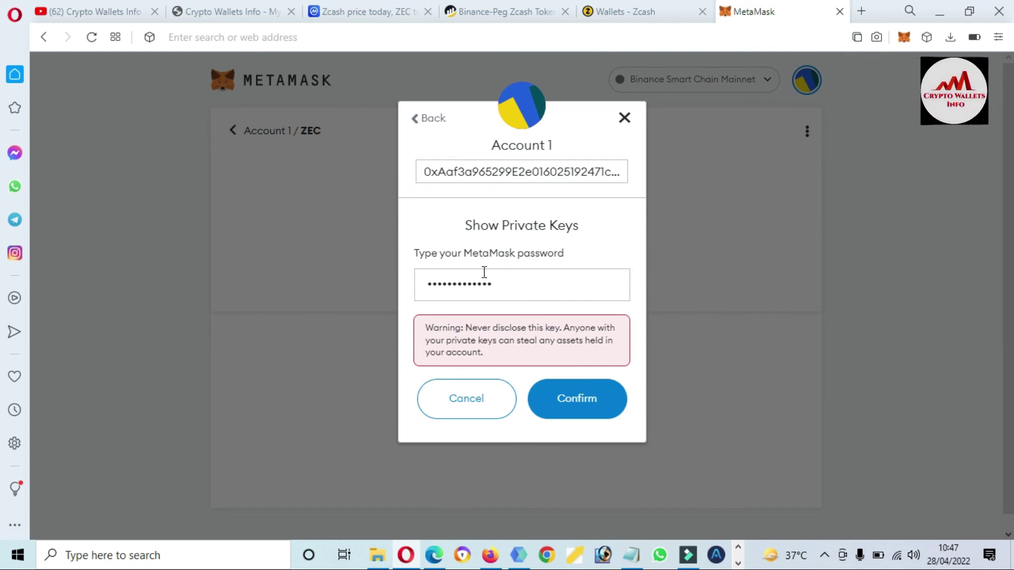
pyautogui.click(611, 398)
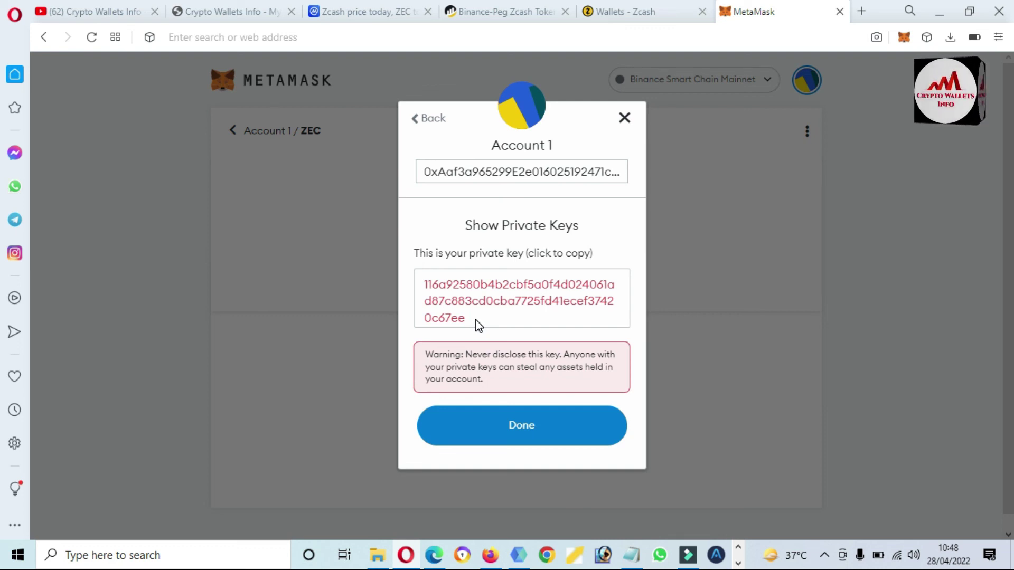
pyautogui.click(89, 4)
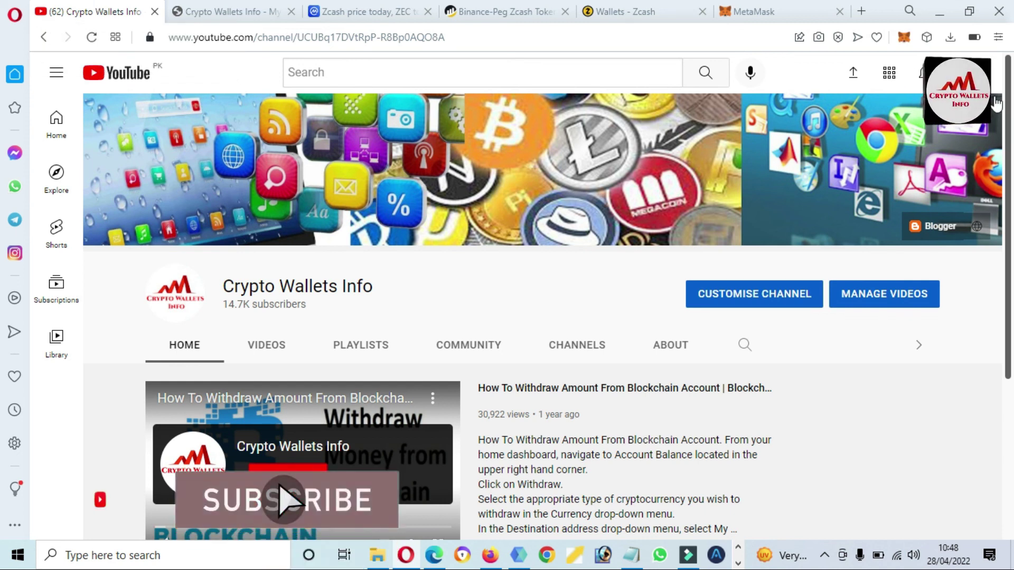
# Scroll through the Crypto Wallets Info YouTube channel, then go to its website tab
pyautogui.scroll(-4, 528, 317)
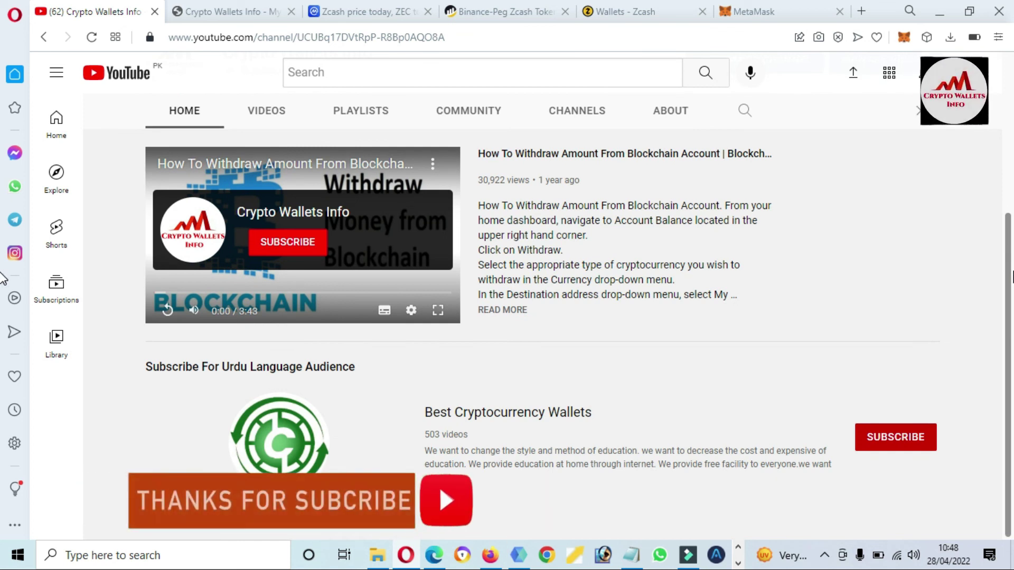
pyautogui.scroll(4, 528, 264)
pyautogui.click(217, 9)
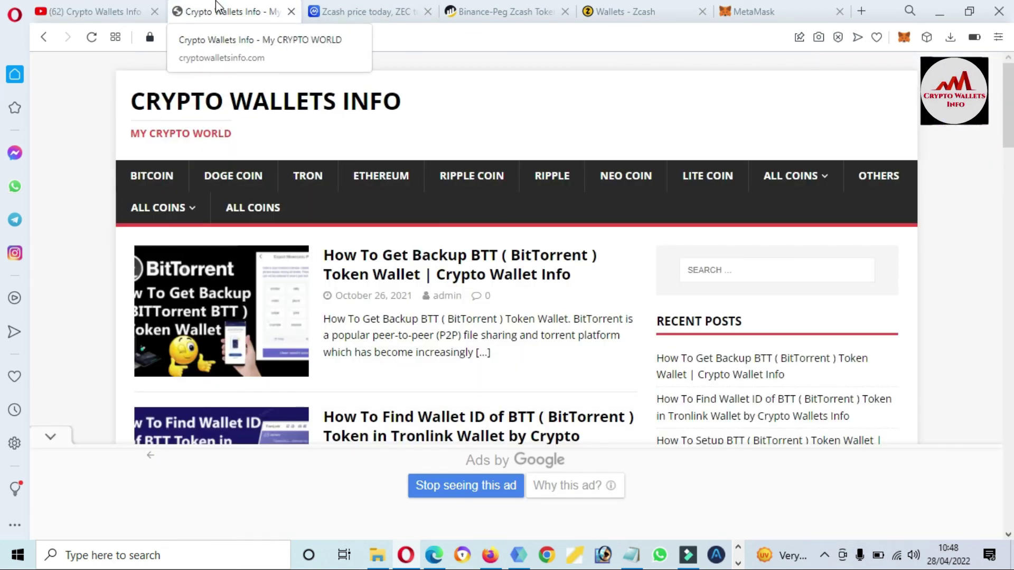